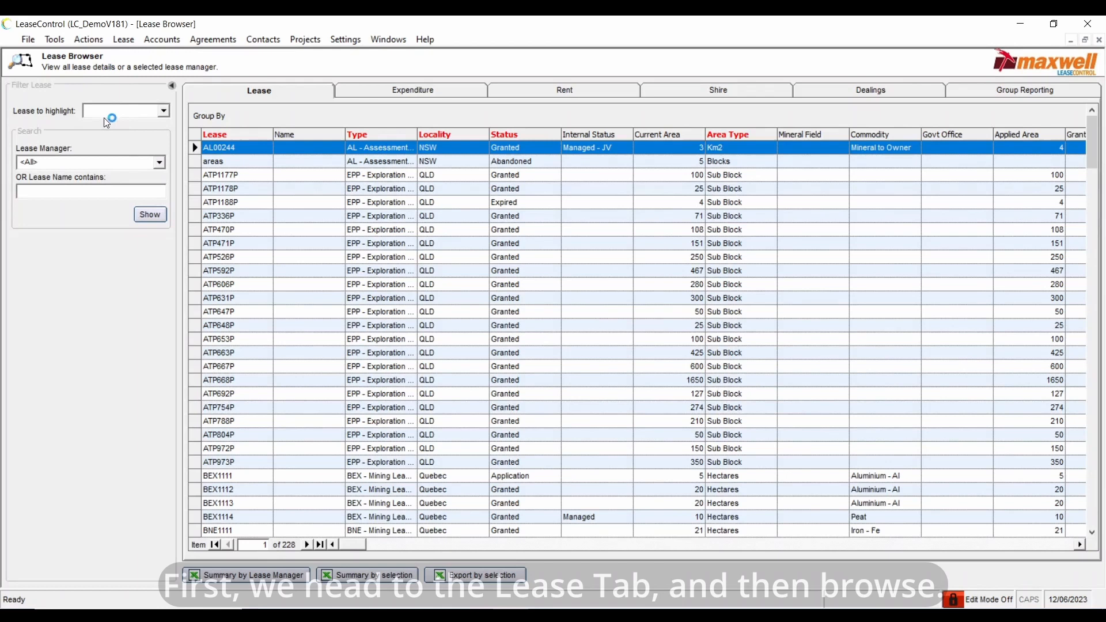
# Open lease AL00244 from the Lease Browser for editing.
pyautogui.doubleClick(193, 147)
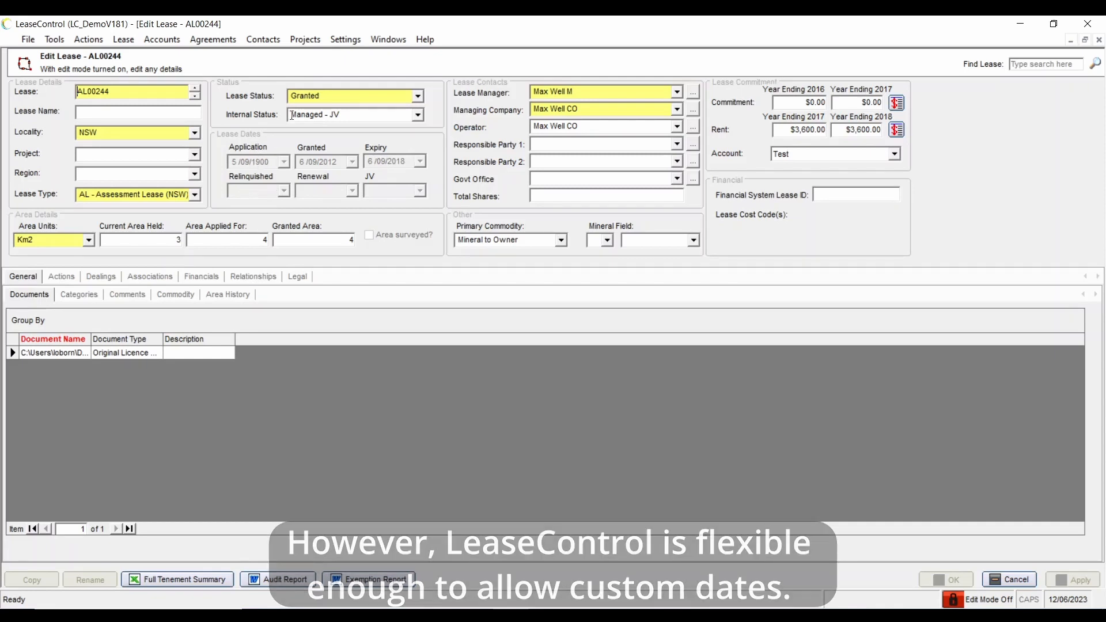
# Unlock System Functions from Settings by submitting the admin password.
pyautogui.click(346, 40)
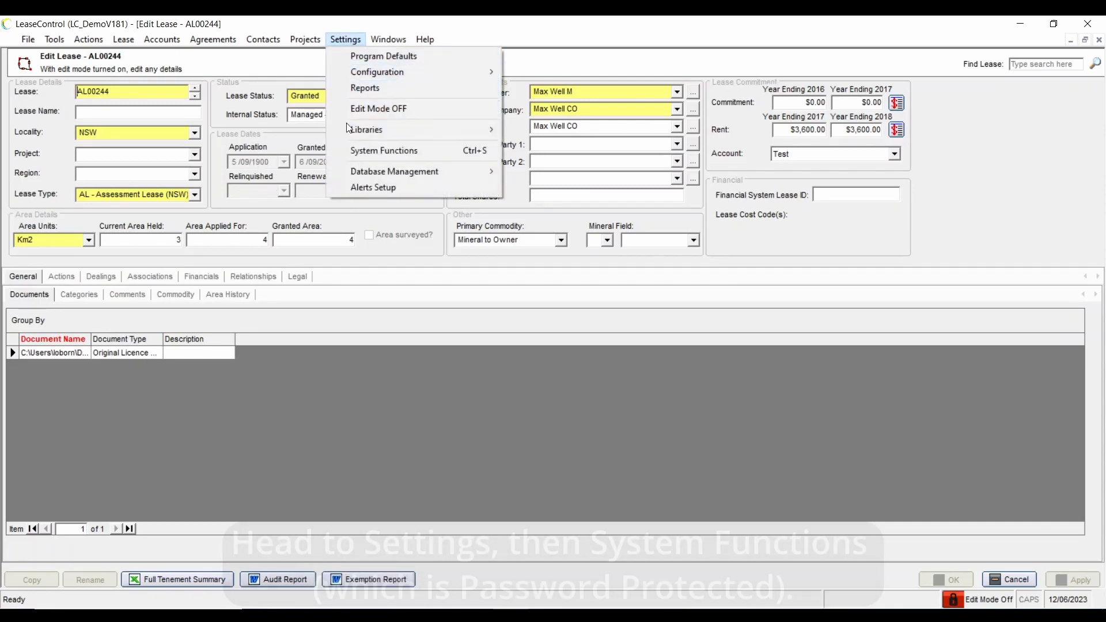
pyautogui.click(350, 150)
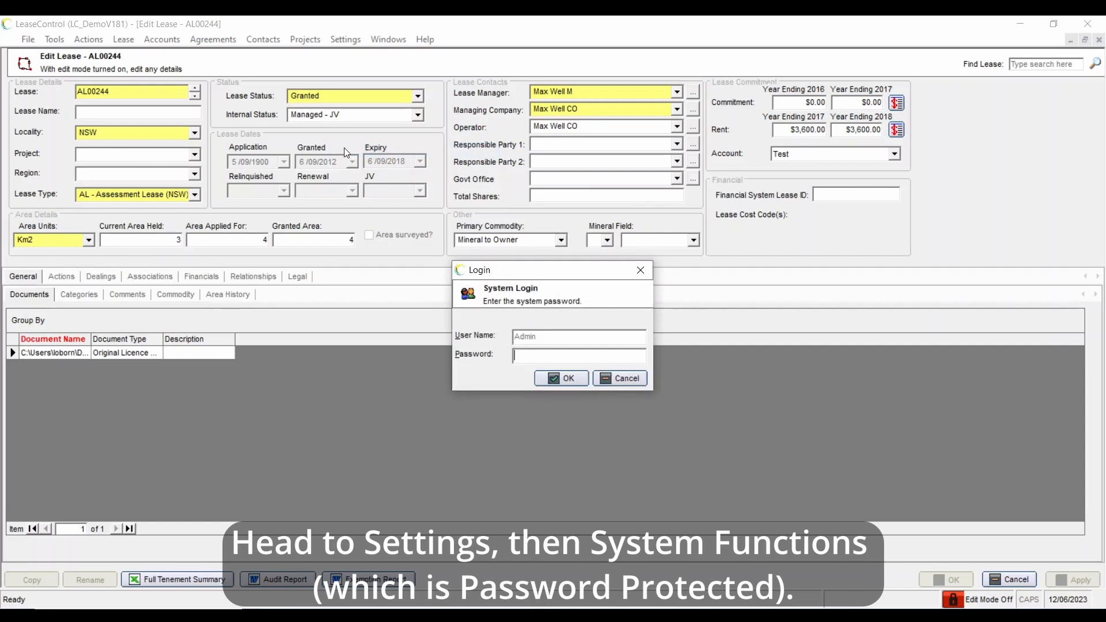
pyautogui.write('*****')
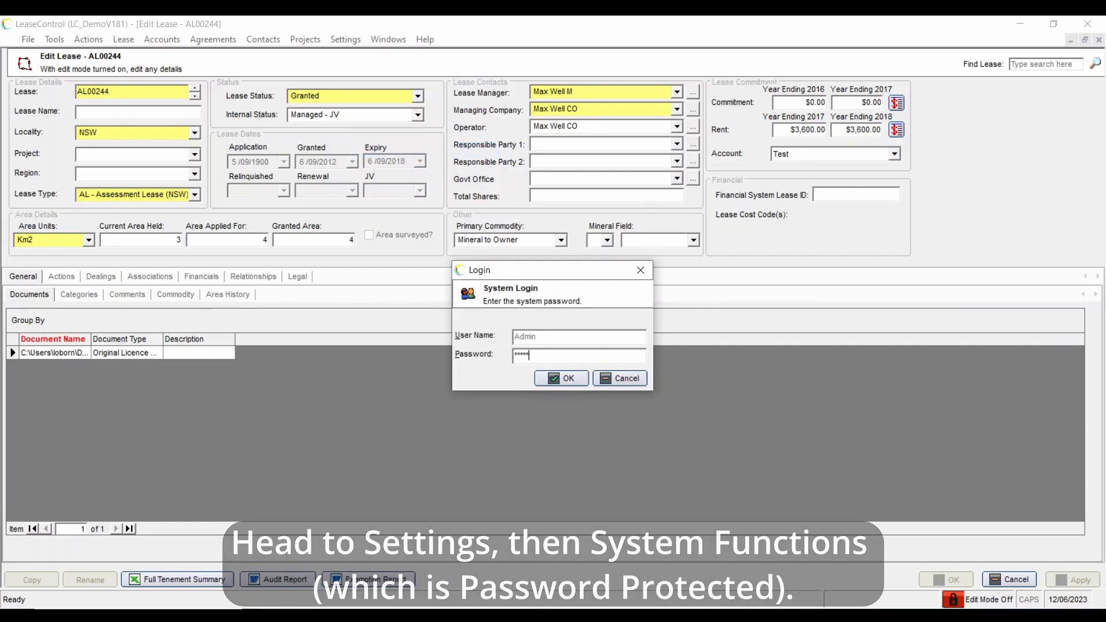
pyautogui.press('Return')
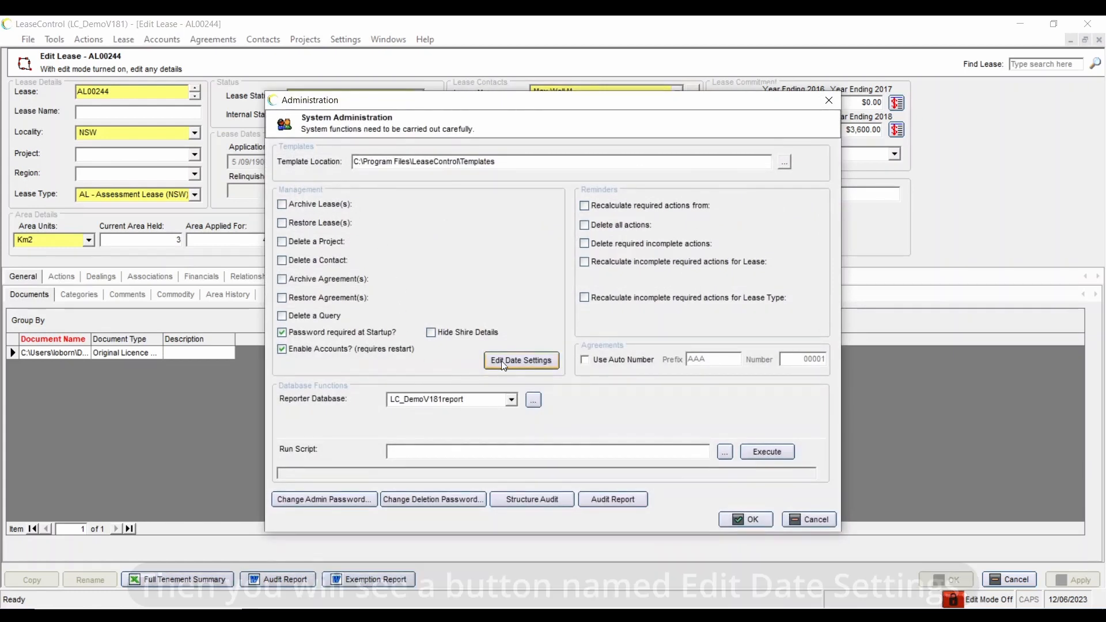
# Enter Edit Date Settings with Lease selected and focus the empty row for a new date.
pyautogui.click(548, 364)
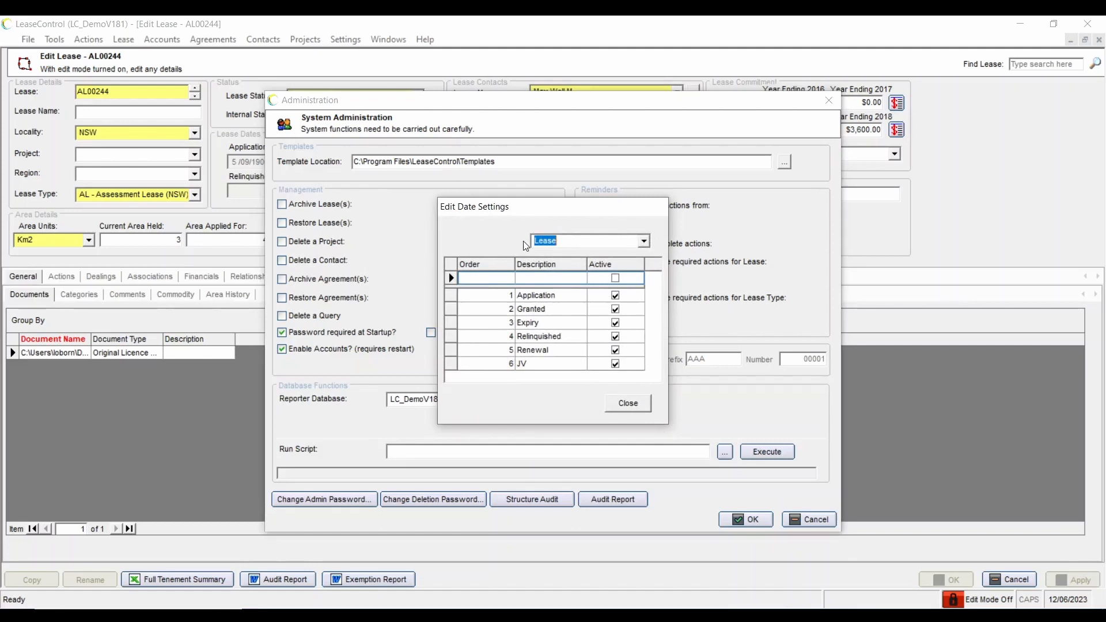
pyautogui.click(645, 242)
pyautogui.click(505, 277)
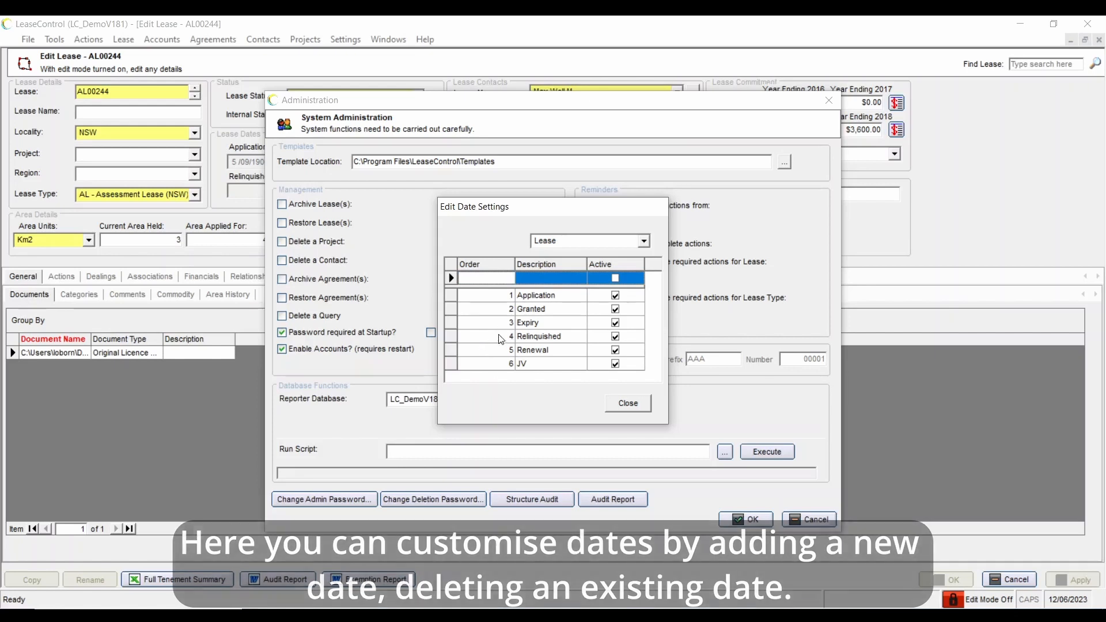
# Delete the JV date from the lease date list.
pyautogui.click(450, 364)
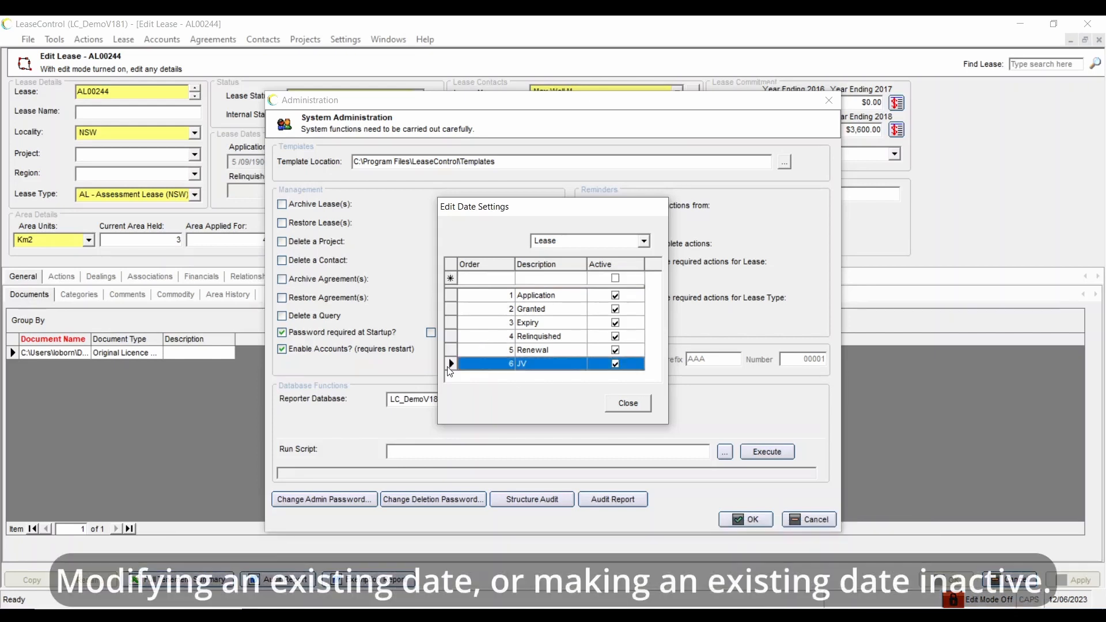
pyautogui.press('Delete')
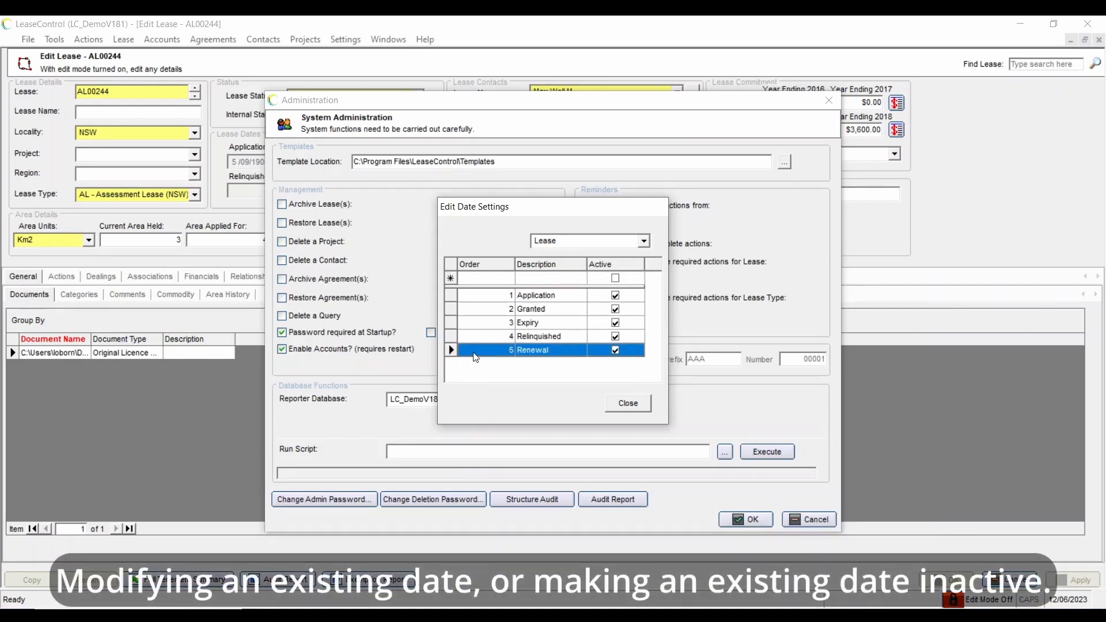
# Add a new active date 'Sold' with order 6 and save it to the list.
pyautogui.click(493, 278)
pyautogui.write('6')
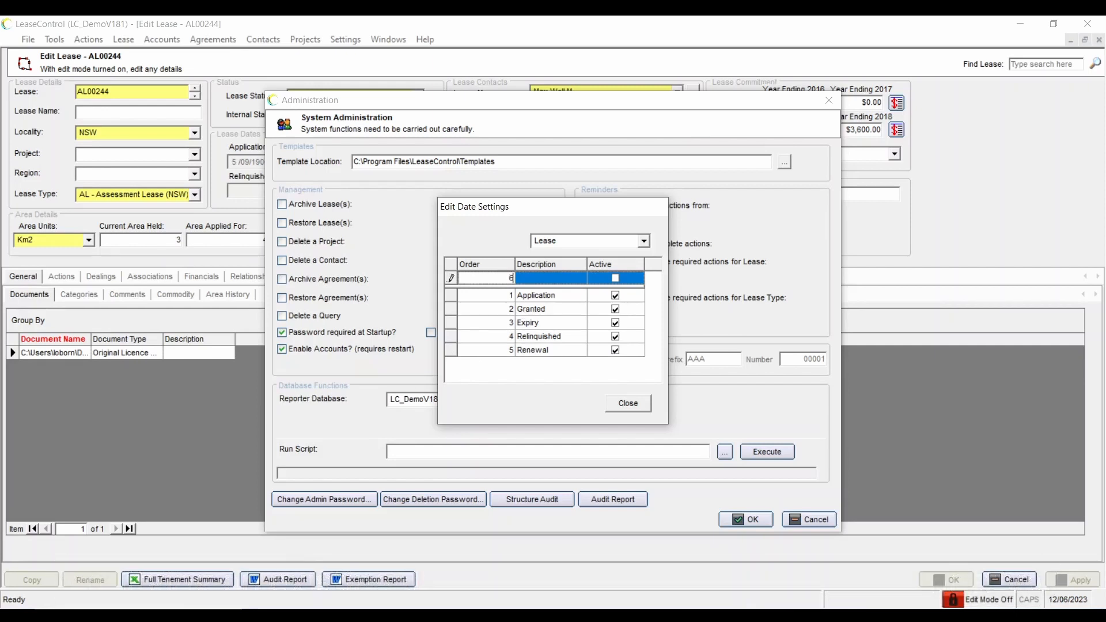
pyautogui.press('Tab')
pyautogui.write('Sold')
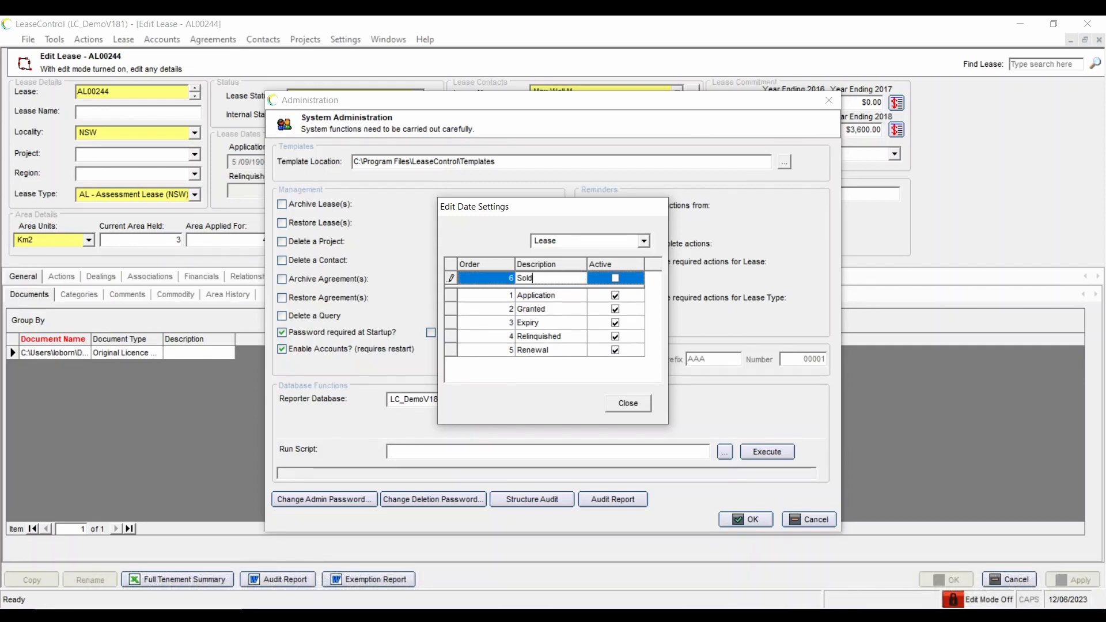
pyautogui.click(615, 278)
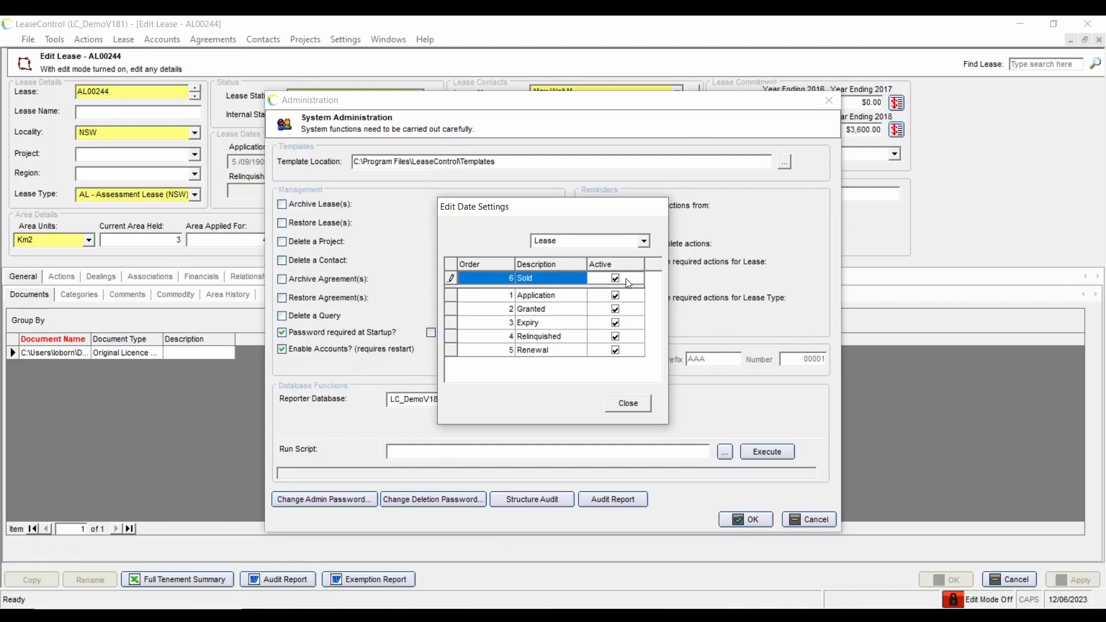
pyautogui.press('Return')
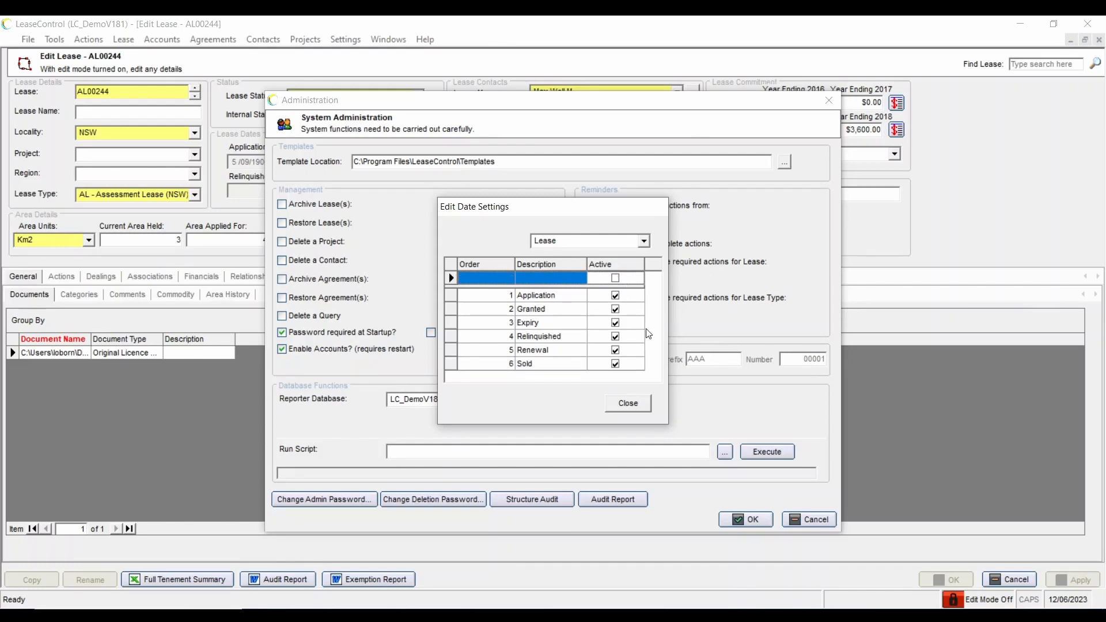
# Make the Renewal date inactive and close the date settings.
pyautogui.click(616, 350)
pyautogui.click(619, 402)
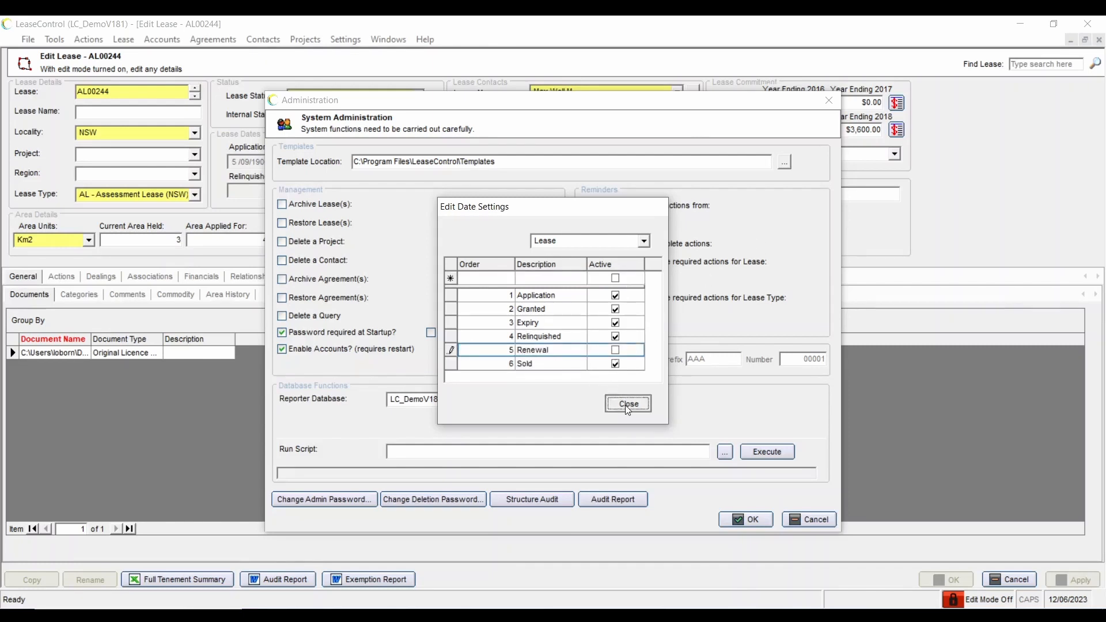